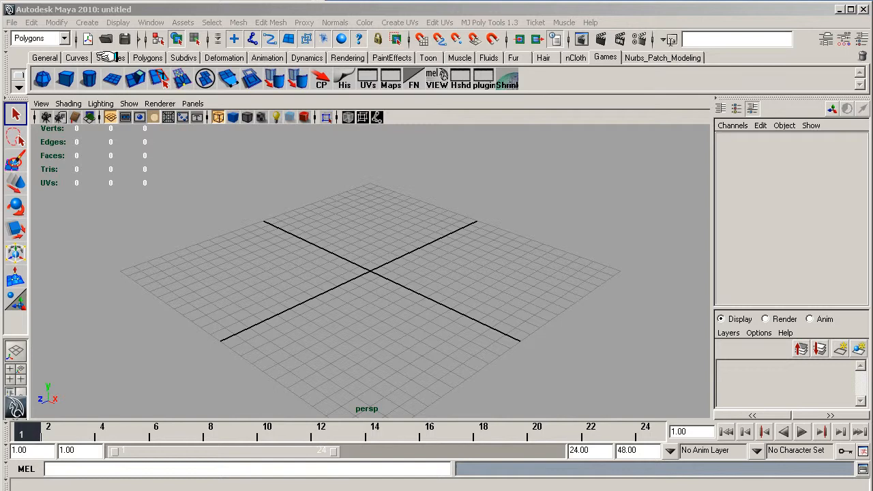
Step: Create a NURBS sphere of radius 1 with 8 sections and 4 spans at the origin, and smooth-shade the perspective view
left_click(107, 57)
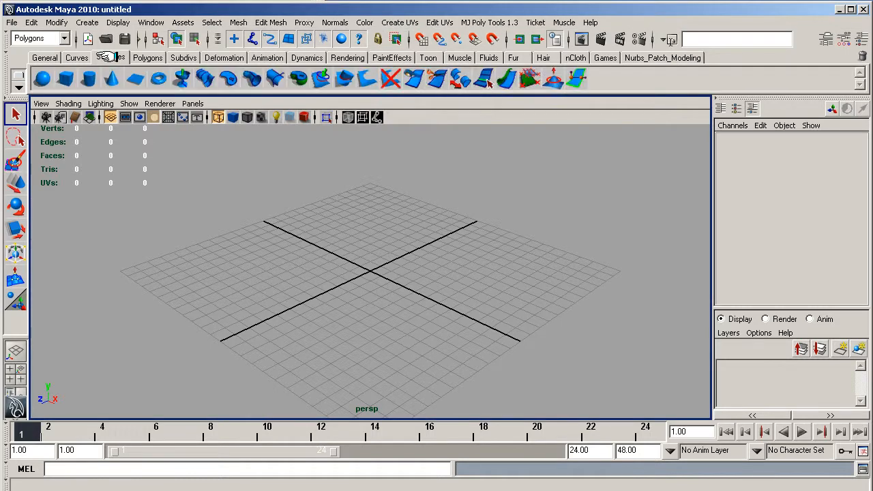
double_click(43, 79)
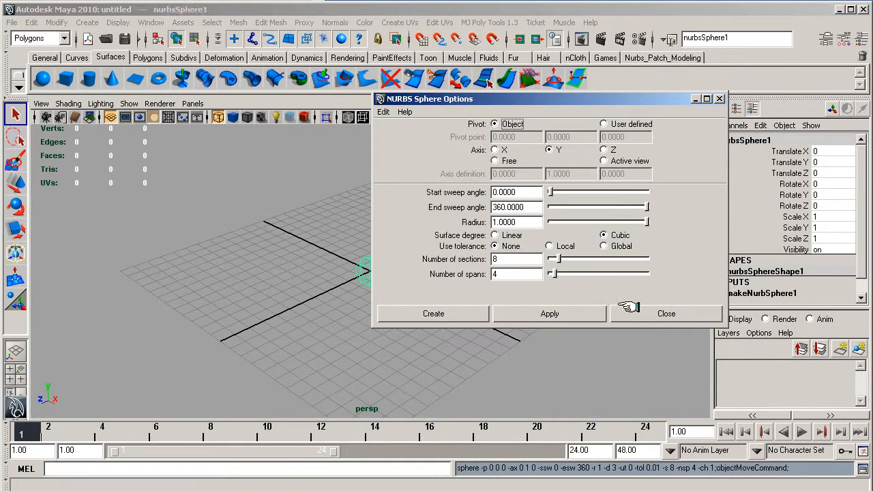
left_click(478, 315)
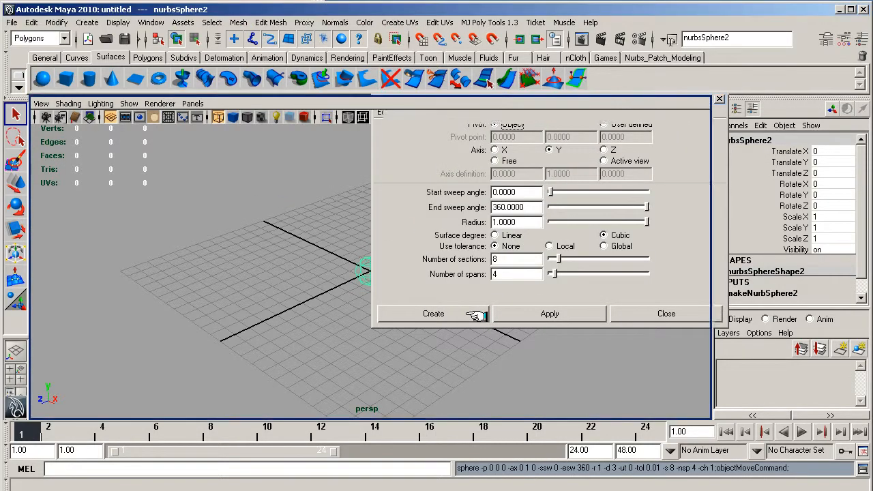
left_click(63, 103)
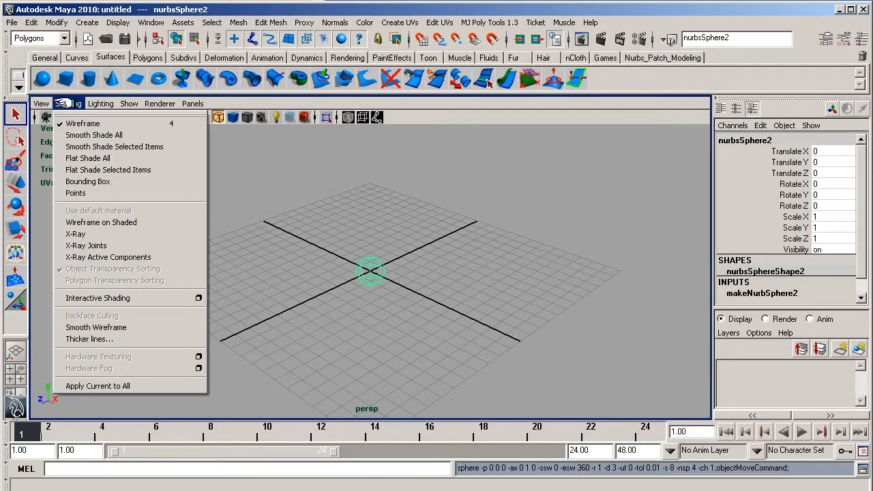
left_click(75, 135)
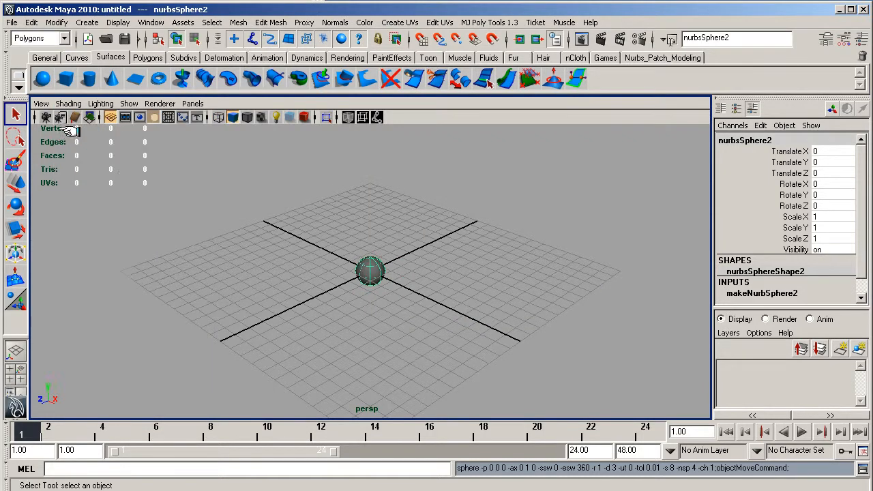
Step: Create a NURBS cylinder and lower it beneath the sphere to a Translate Y of about -1.596
left_click(91, 79)
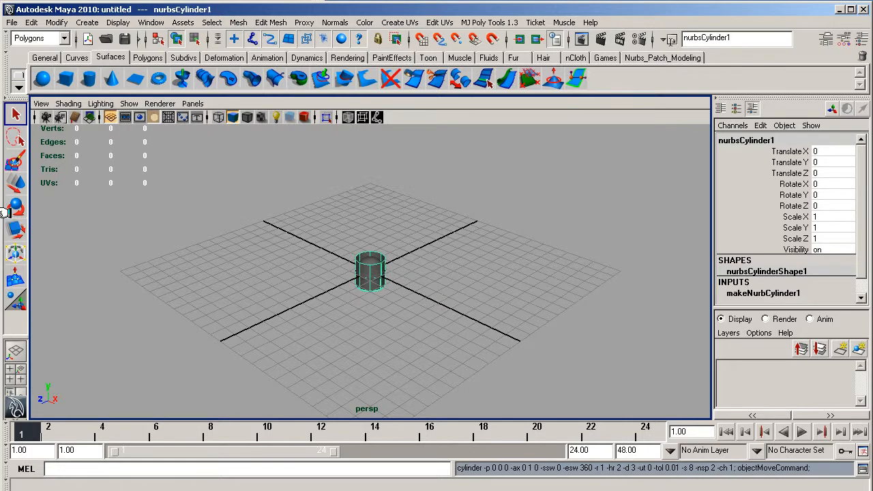
left_click(15, 183)
left_click_drag(370, 226, 369, 249)
Step: Scale the cylinder into a thin leg, uniformly to about 0.245 and then along Y to about 0.765
scroll(378, 273, "up", 5)
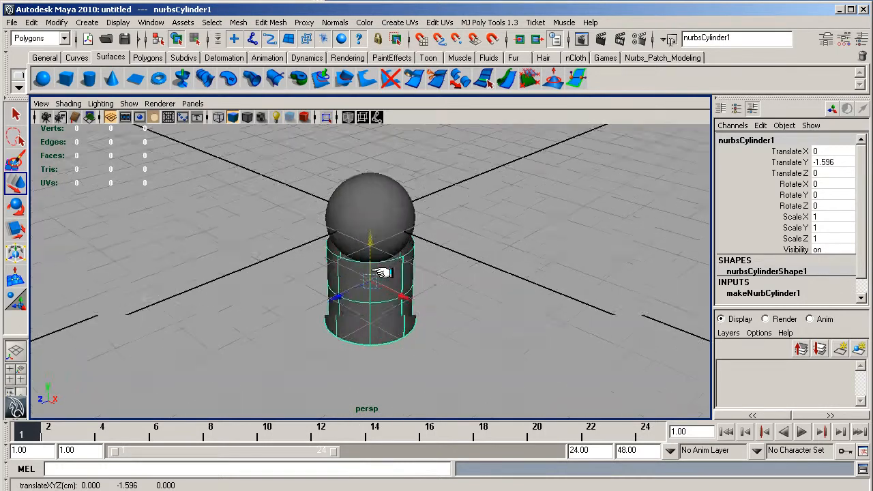
key("e")
key("r")
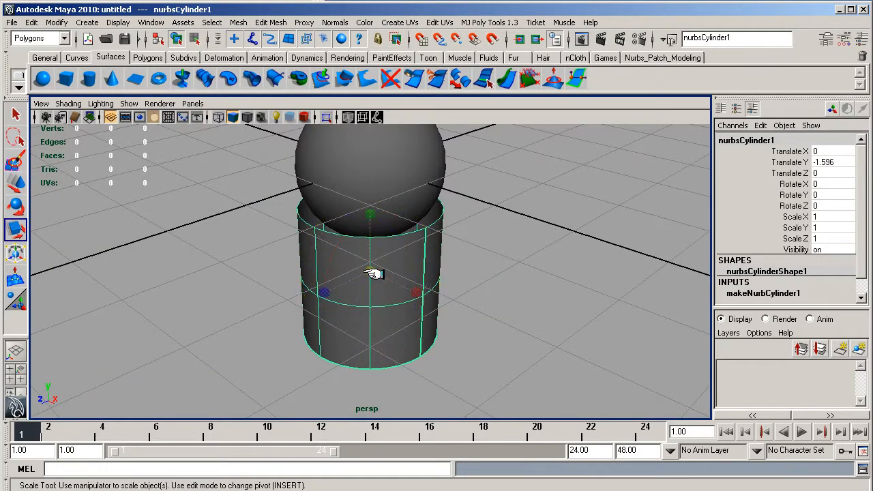
left_click_drag(369, 270, 272, 273)
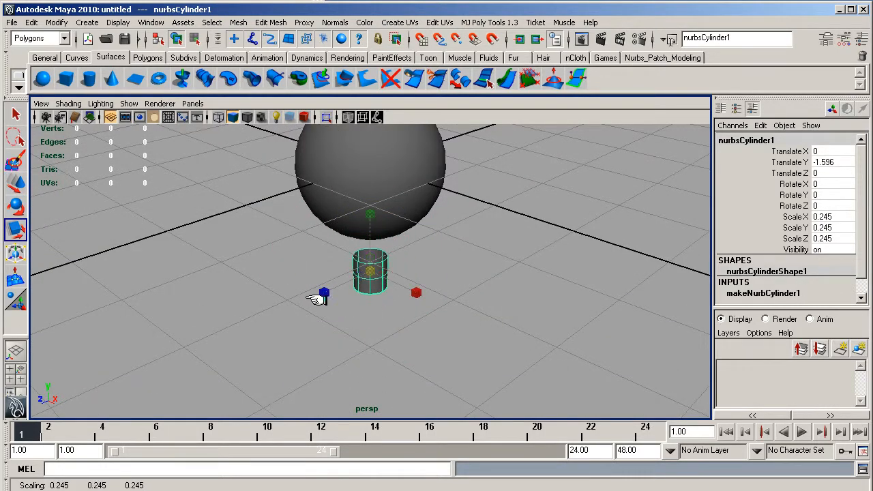
mouse_move(372, 211)
left_mouse_down()
mouse_move(374, 188)
mouse_move(381, 197)
left_mouse_up()
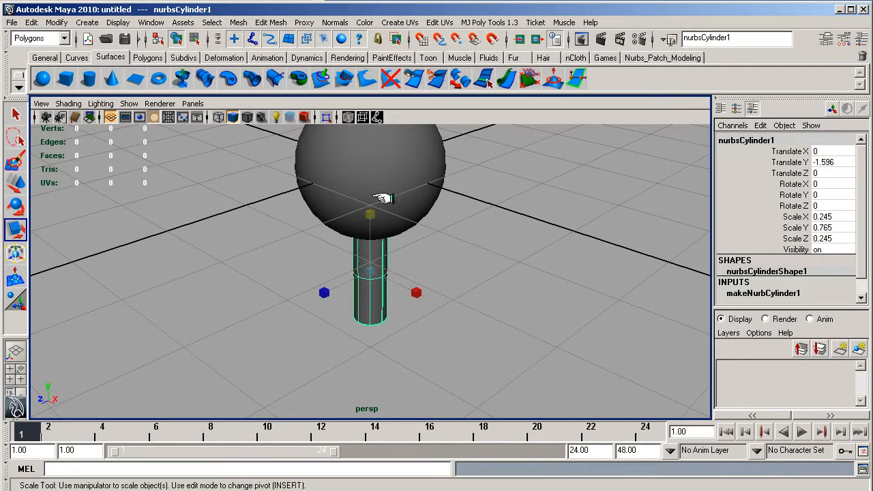
Step: Position the cylinder leg under one side of the sphere at about X -0.558, Y -1.332, Z -0.375
left_click_drag(305, 286, 492, 275, "alt")
key("w")
left_click_drag(418, 270, 390, 266)
key("space")
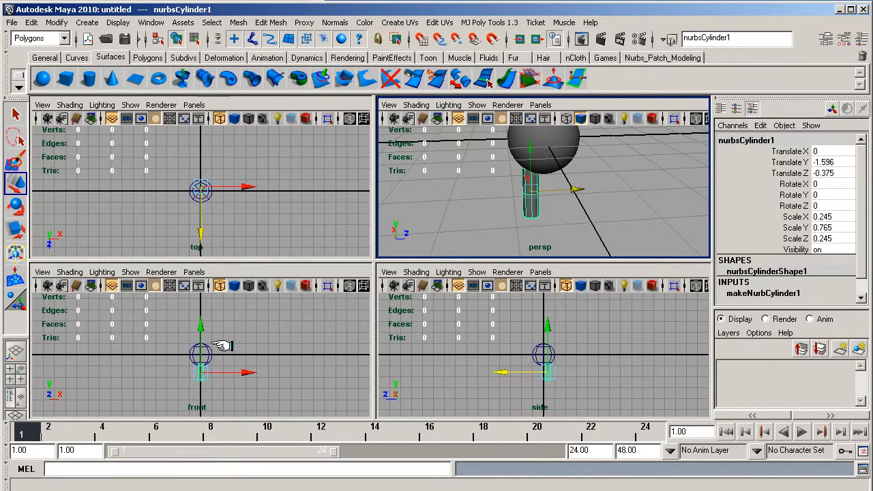
scroll(226, 347, "up", 5)
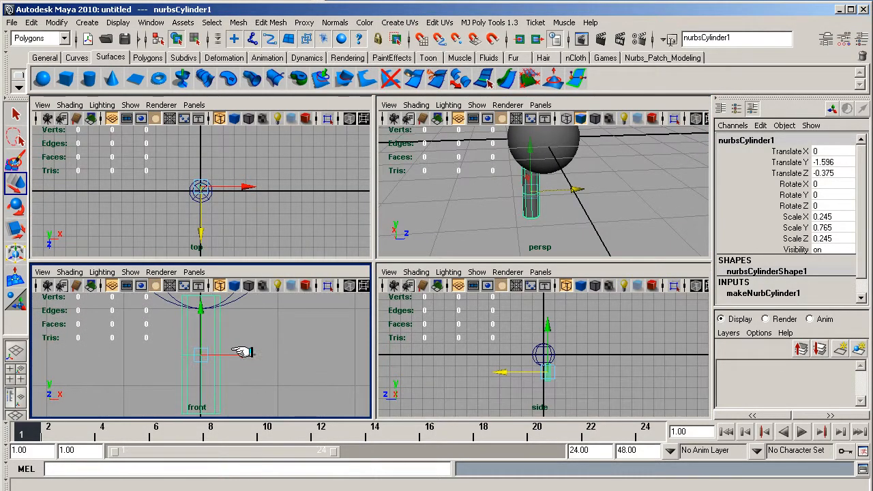
left_click_drag(243, 352, 203, 347)
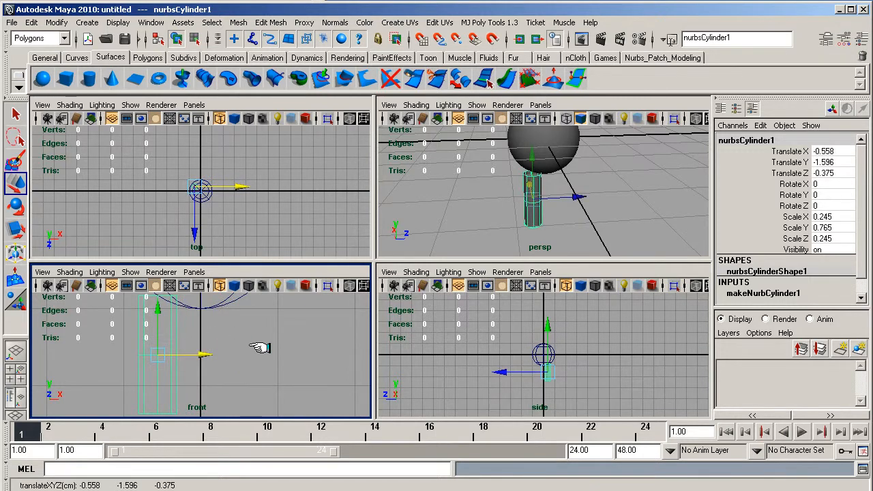
key("space")
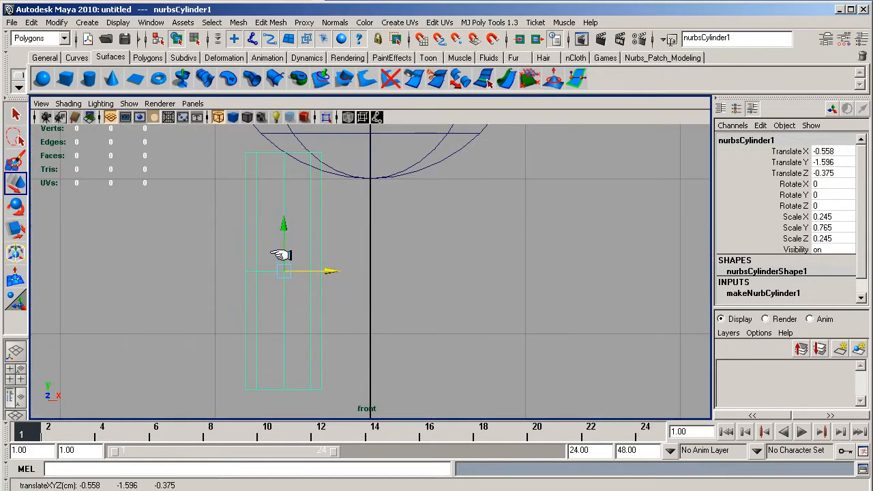
left_click_drag(279, 224, 281, 185)
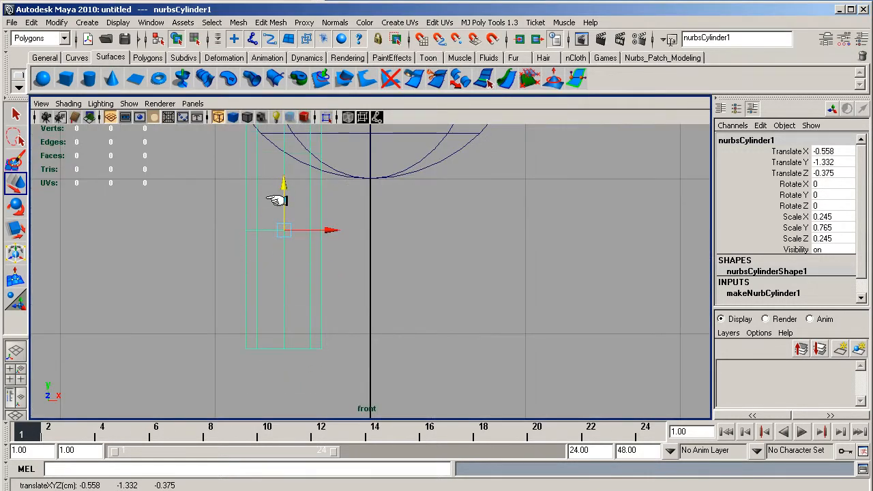
Step: Duplicate the cylinder leg and move the copy to the opposite side of the sphere, at about X 0.52
key("ctrl+d")
left_click_drag(313, 230, 489, 224)
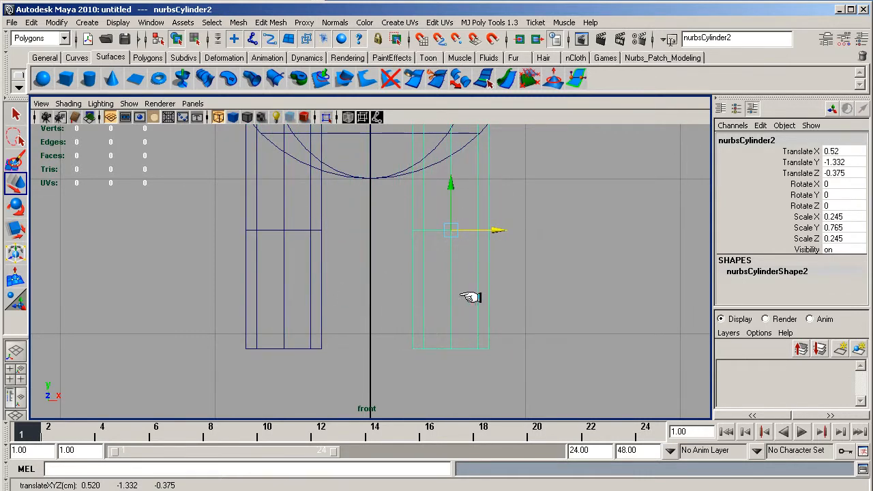
left_click(511, 309)
Step: Select both cylinder legs and raise them together into the sphere to a Translate Y of about -1.156
key("space")
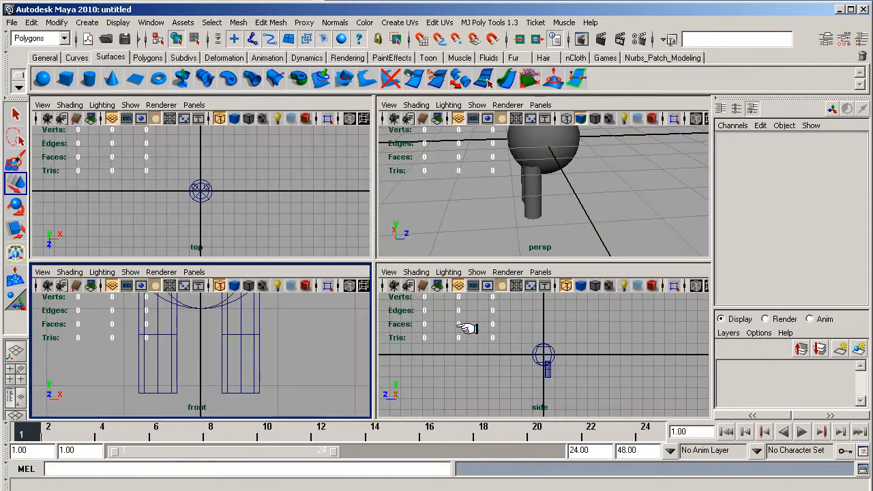
left_click(533, 199)
left_click(553, 210)
key("space")
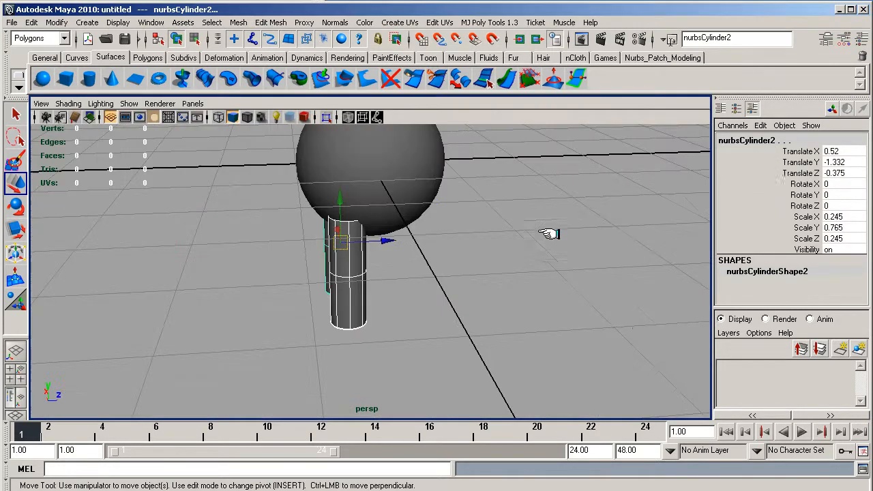
left_click(499, 288)
left_click_drag(498, 289, 448, 269, "alt")
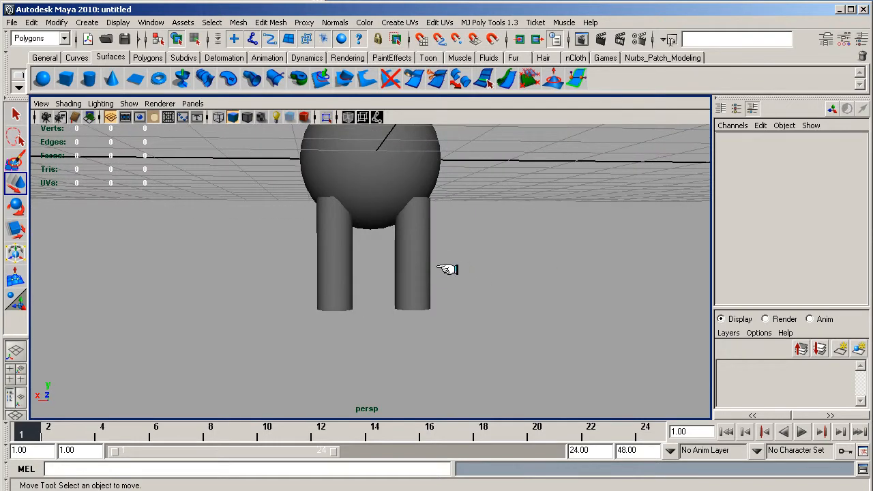
left_click(413, 267)
left_click(318, 263, "shift")
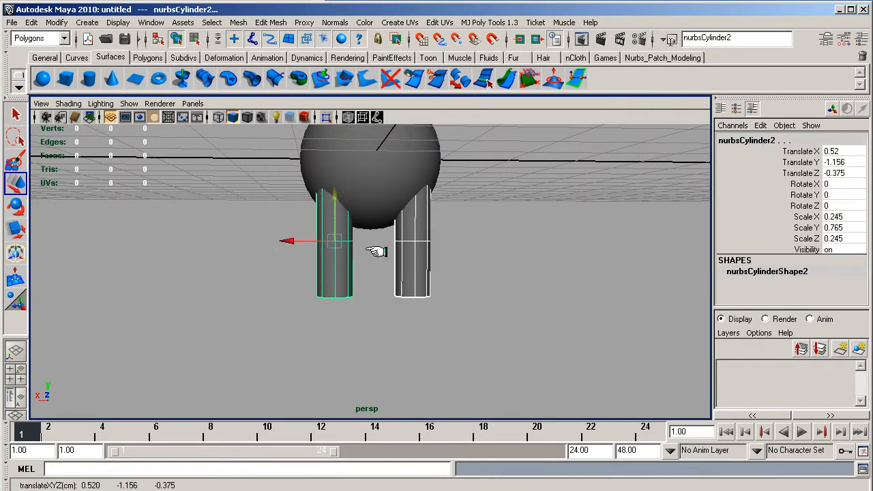
left_click(463, 299)
Step: Rename the sphere as belly
left_click_drag(422, 242, 294, 291, "alt")
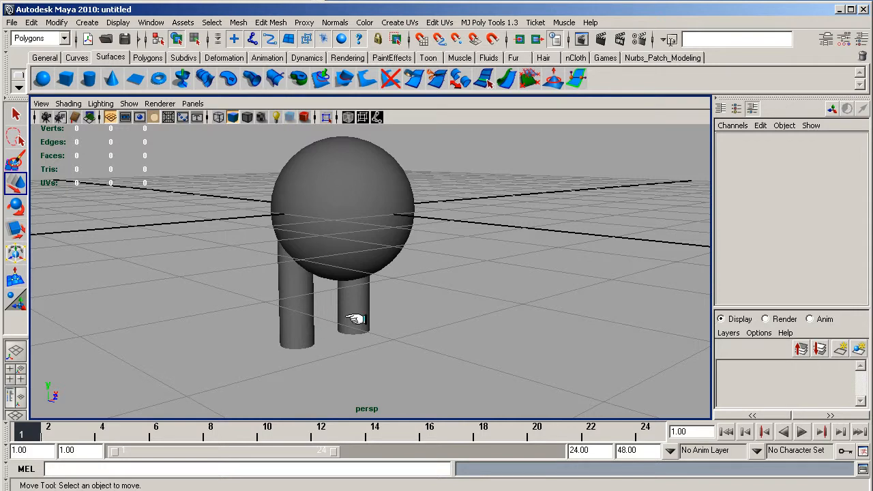
left_click(307, 196)
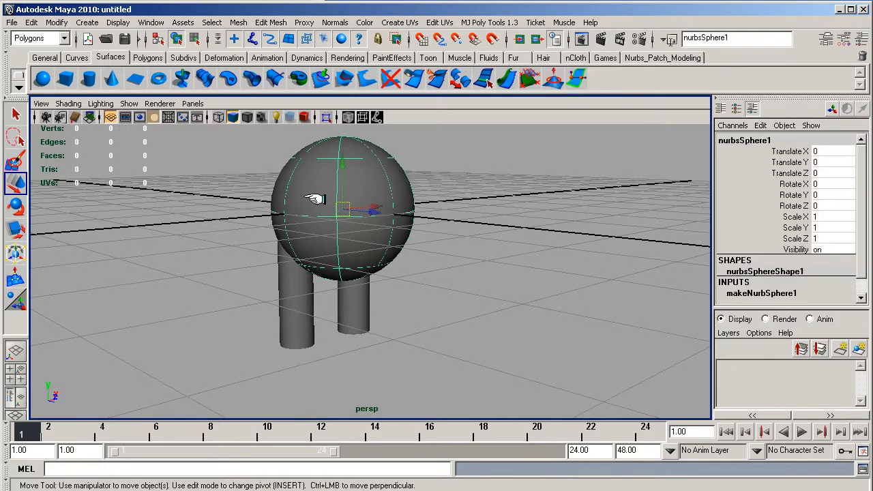
double_click(749, 142)
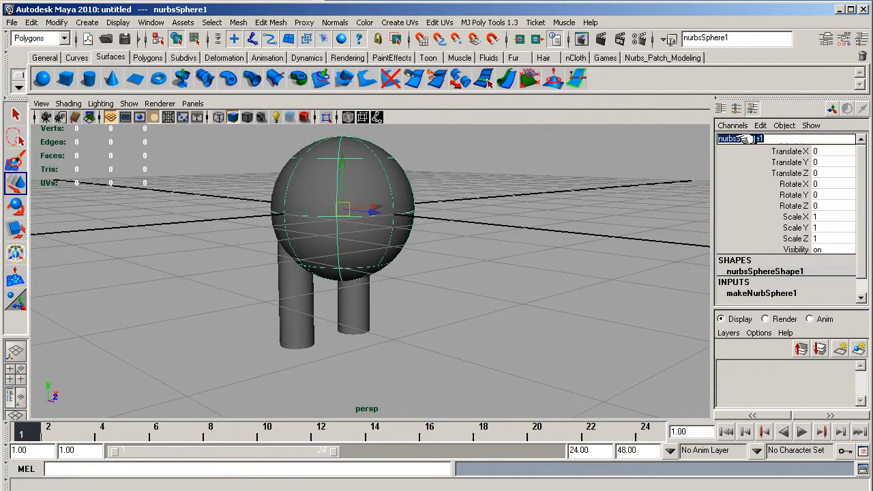
type("be")
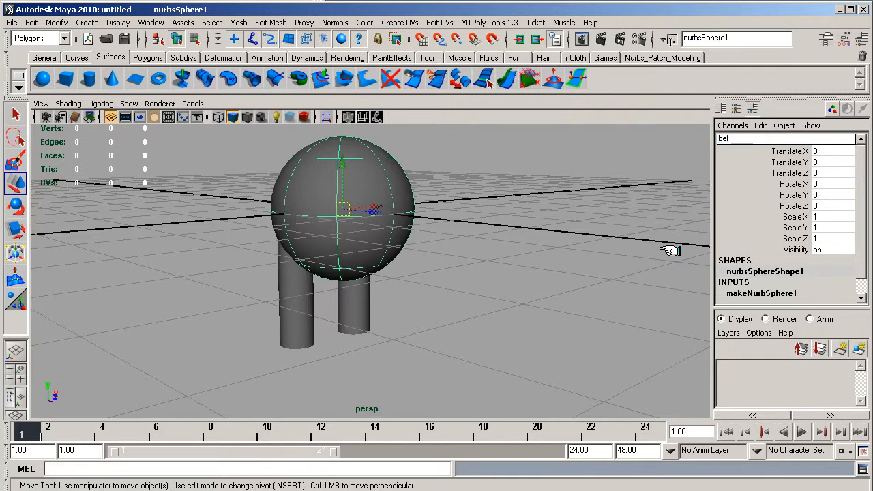
type("lly")
left_click(469, 300)
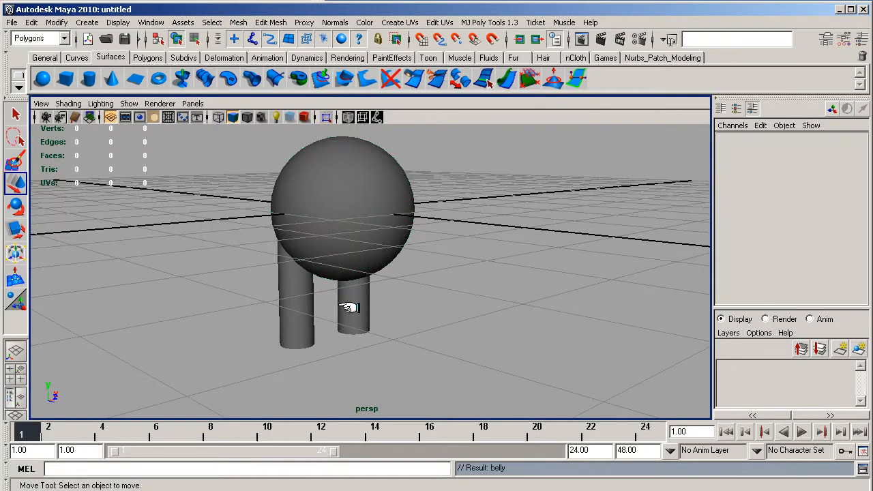
Step: Rename the duplicated cylinder on the positive X side as leftLeg
left_click(351, 313)
left_click_drag(538, 300, 461, 306, "alt")
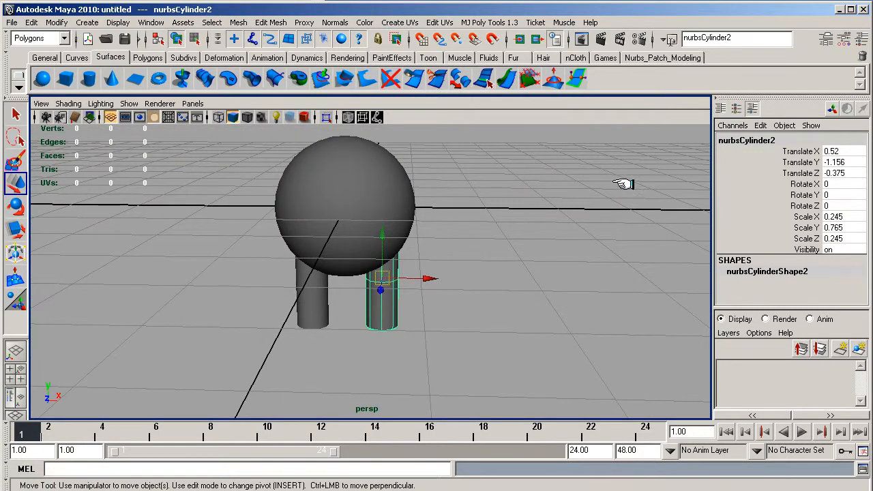
left_click(750, 139)
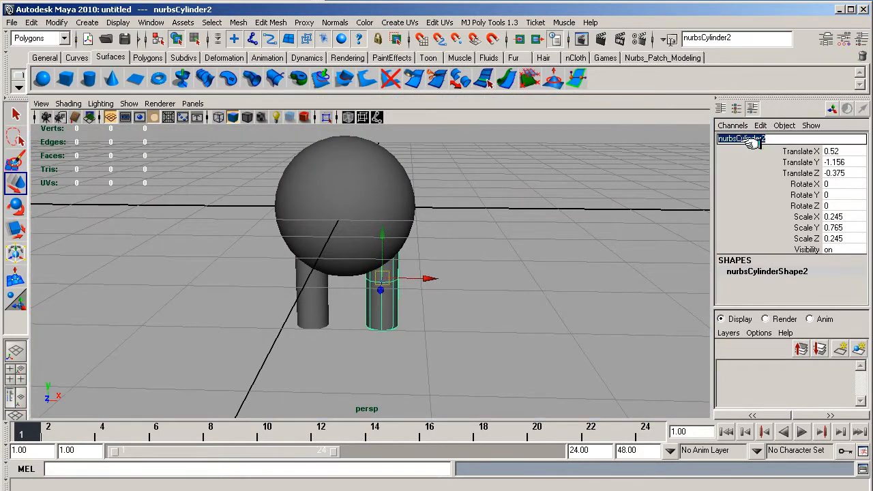
key("BackSpace")
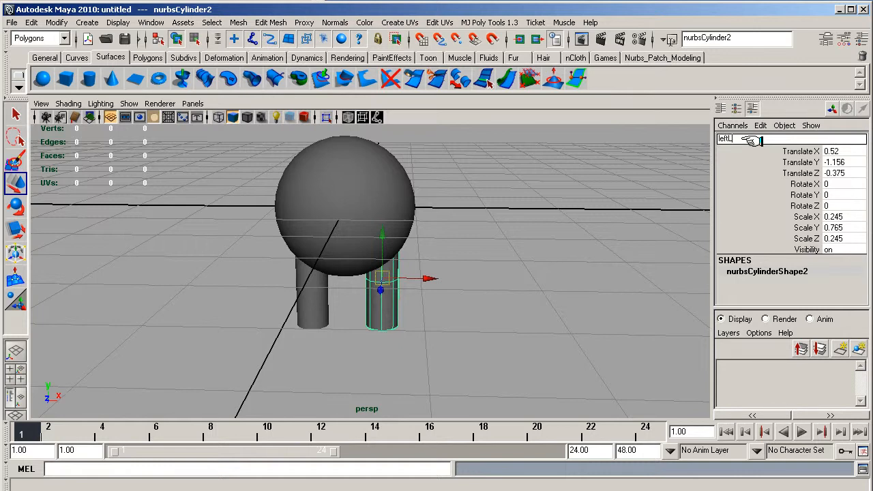
type("leftLeg")
key("Return")
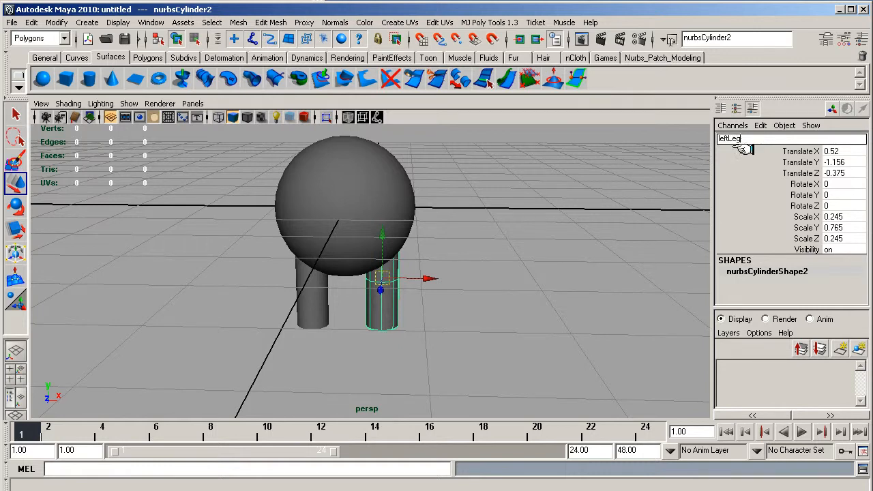
Step: Rename the original cylinder on the negative X side as rightLeg
left_click(310, 289)
left_click(750, 139)
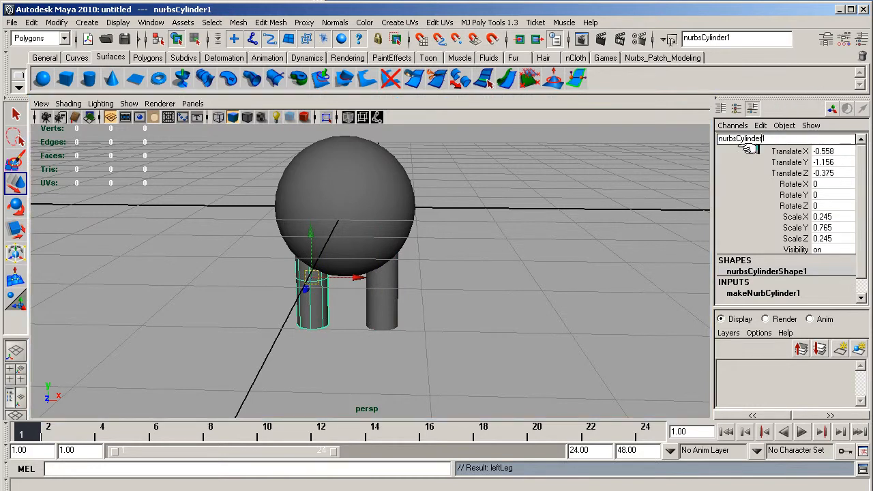
double_click(740, 140)
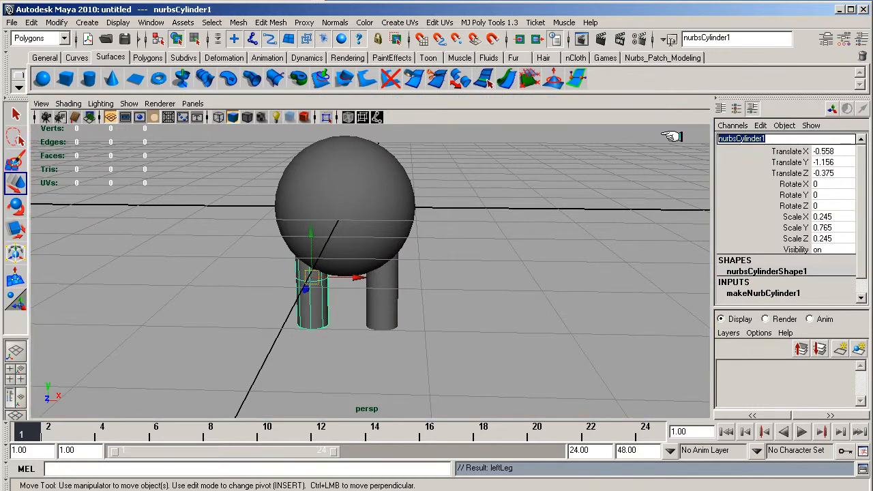
type("rightLeg")
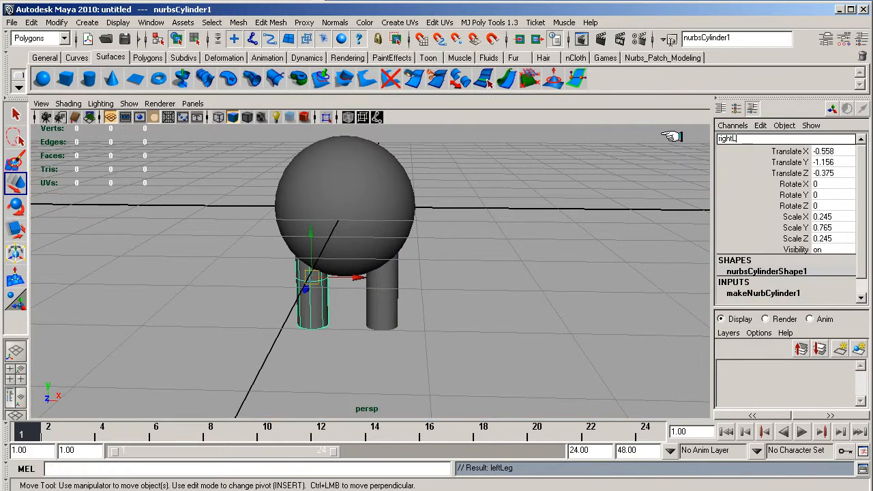
left_click(580, 193)
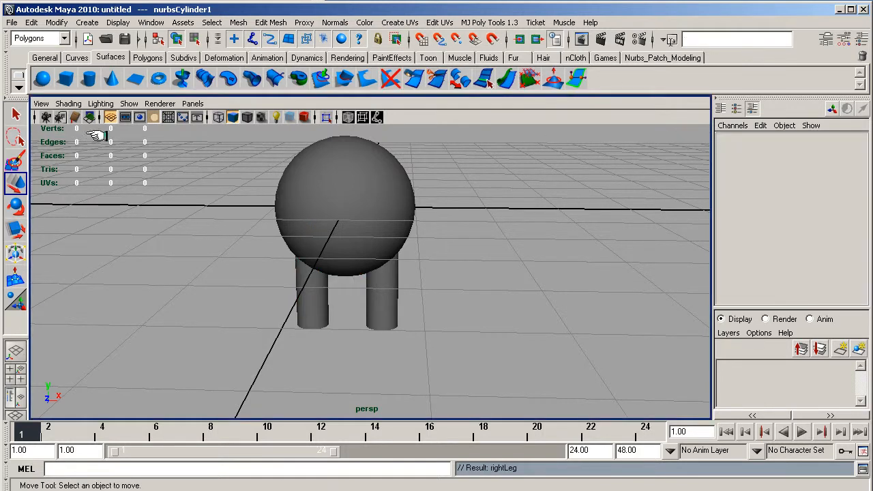
Step: Create a locator at the origin
left_click(86, 22)
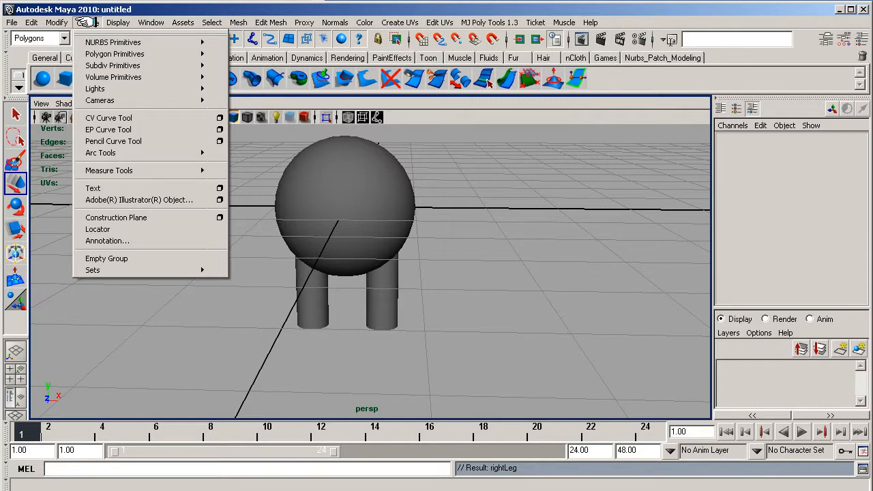
left_click(137, 230)
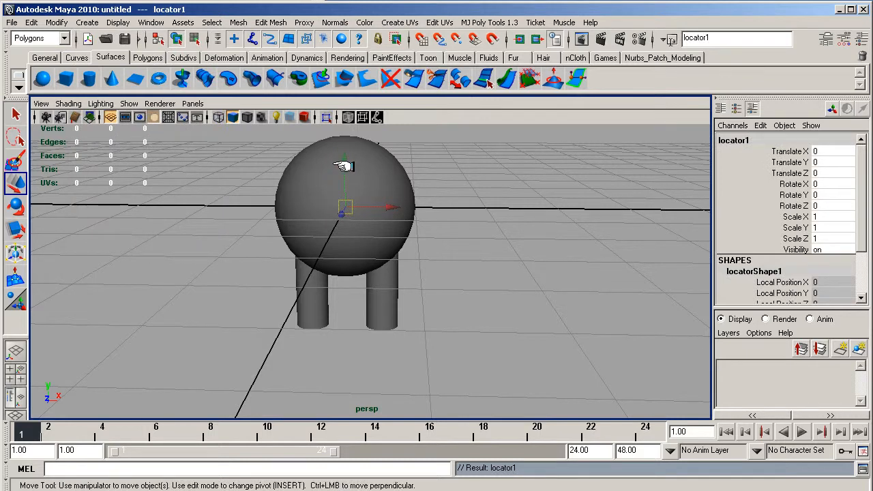
Step: Move the locator straight up to the top of the belly, at about 1.08 in Translate Y
left_click_drag(343, 166, 343, 85)
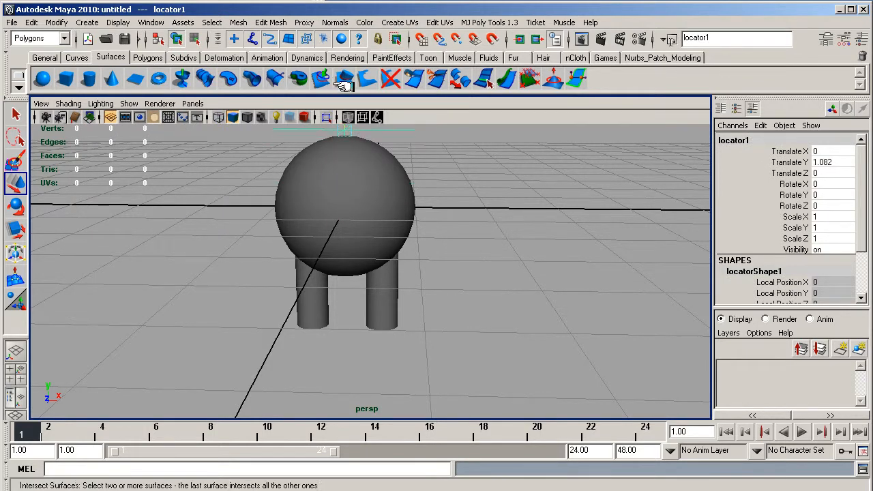
left_click_drag(361, 230, 496, 294, "alt")
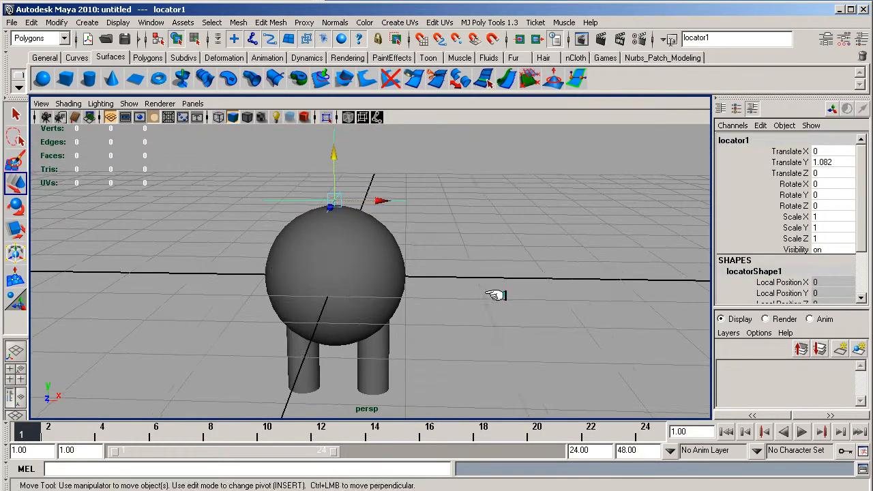
left_click_drag(432, 287, 450, 292, "alt")
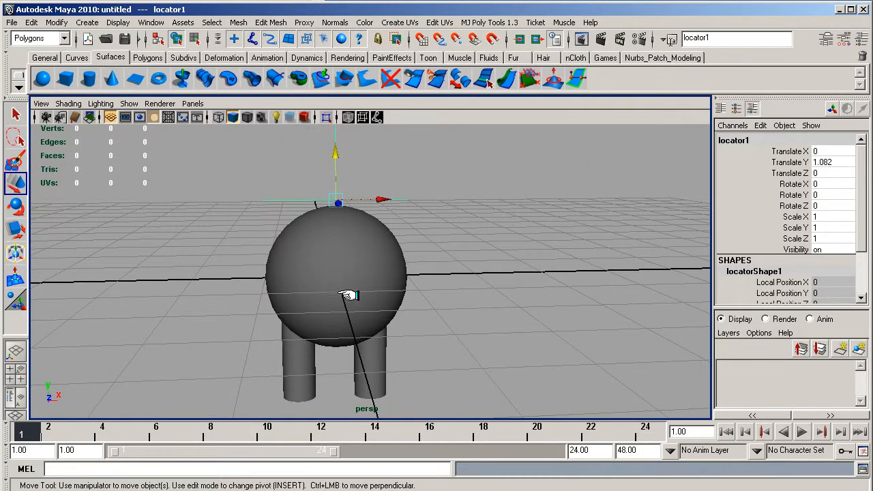
Step: Parent the right leg, belly and left leg to the locator above the belly
left_click(323, 242)
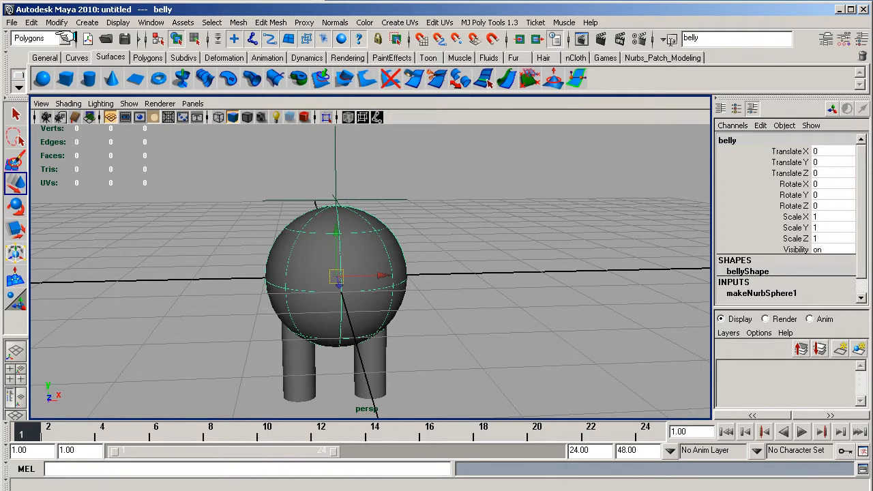
left_click(301, 363)
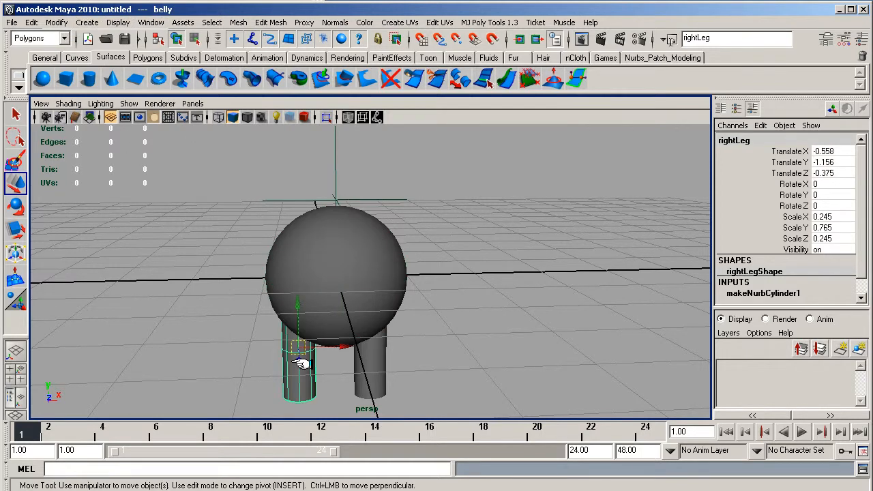
left_click(317, 280)
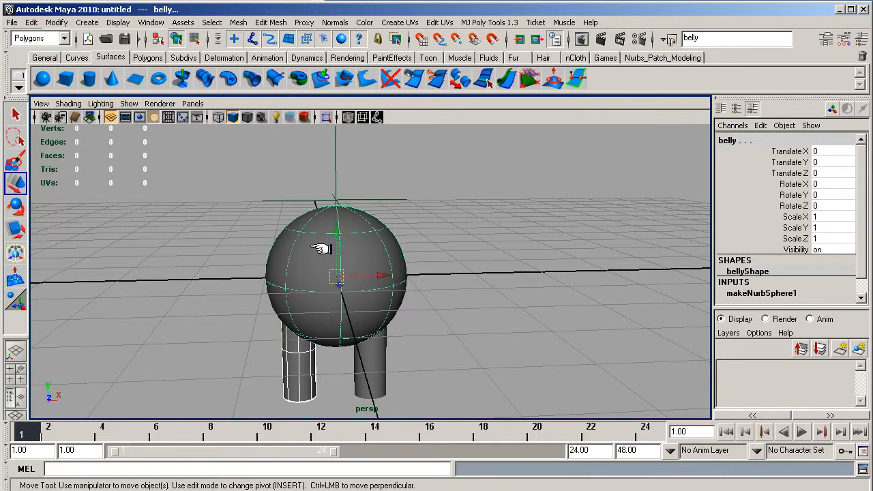
left_click(368, 356)
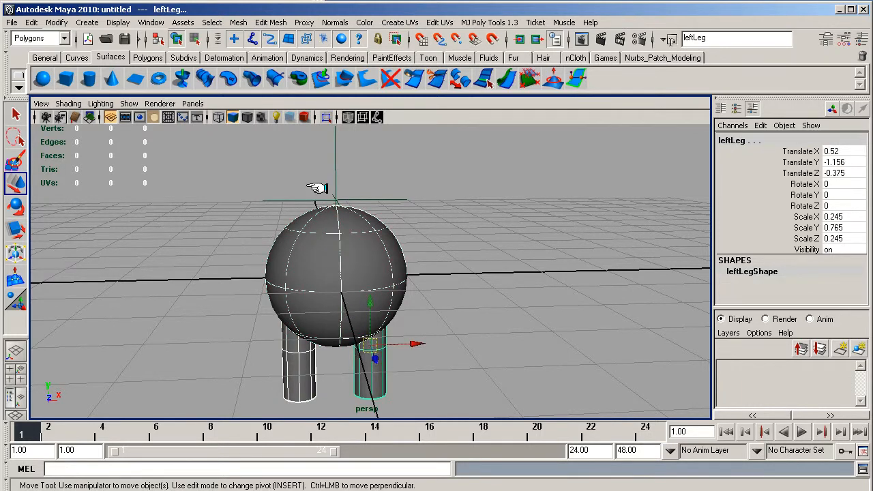
left_click(338, 202)
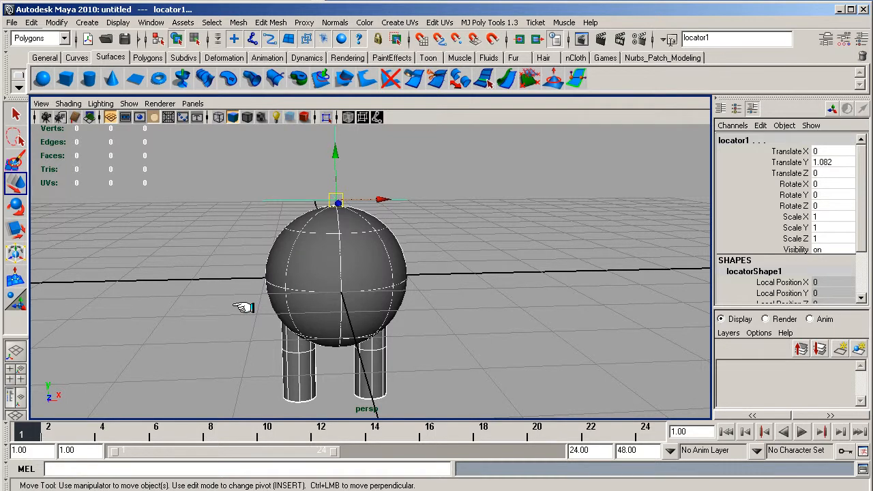
key("p")
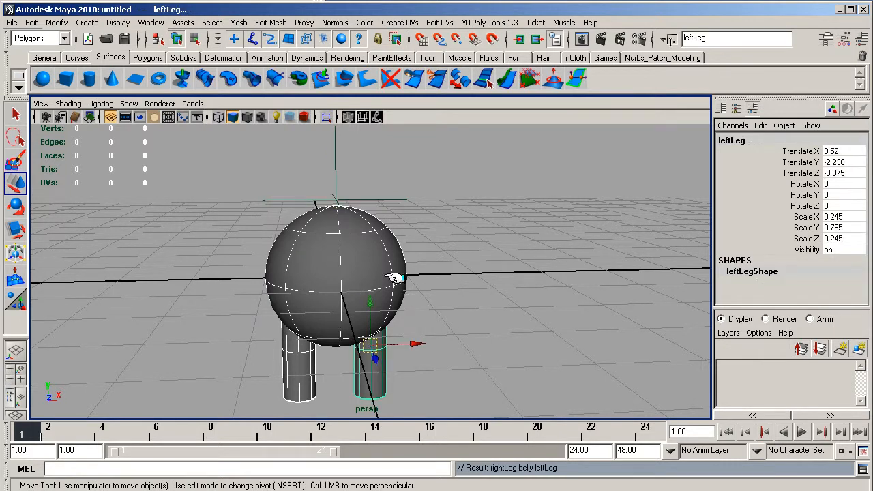
Step: Select the locator and individual body parts in turn to examine how the parented hierarchy selects
left_click(376, 199)
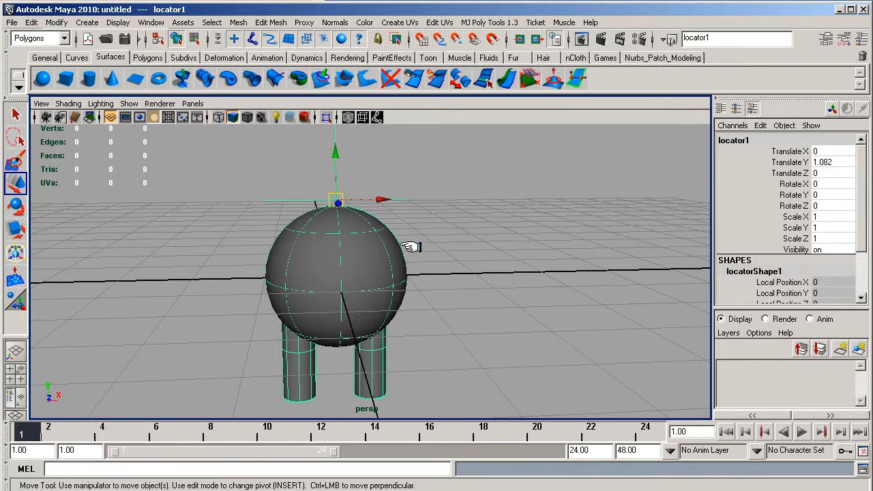
left_click(486, 251)
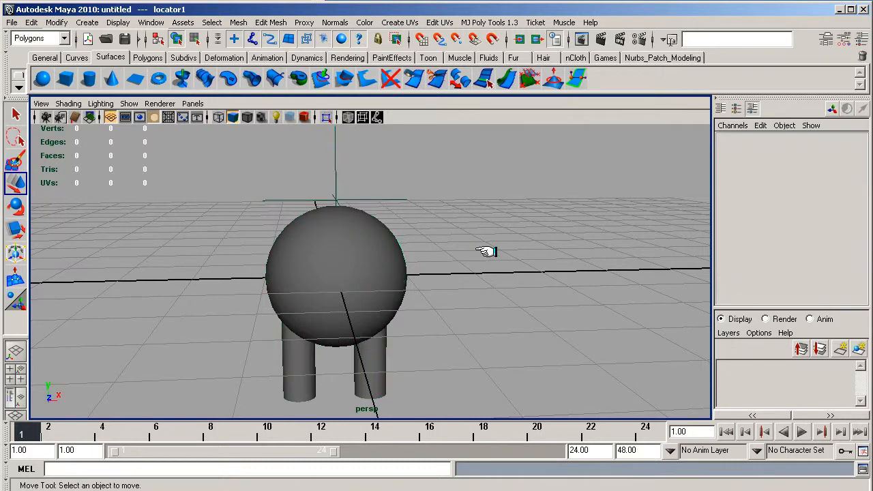
left_click(390, 198)
left_click(432, 227)
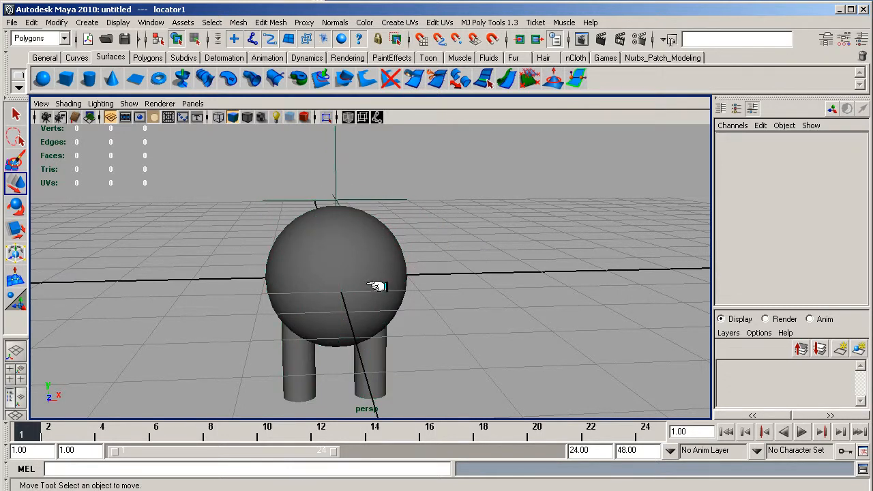
left_click(370, 287)
left_click(301, 360)
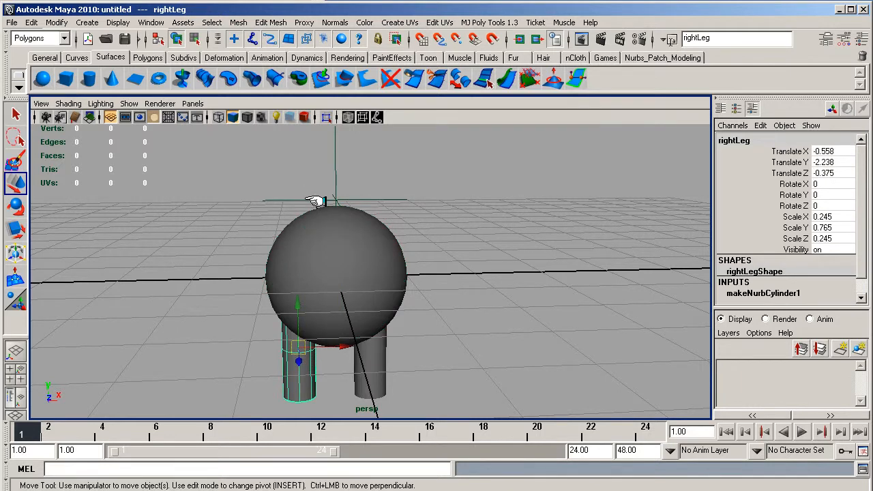
Step: Move the locator with its parts along X to about 3.57 and delete the stray sphere left at the origin
left_click(326, 202)
left_click_drag(387, 198, 579, 190)
left_click(317, 267)
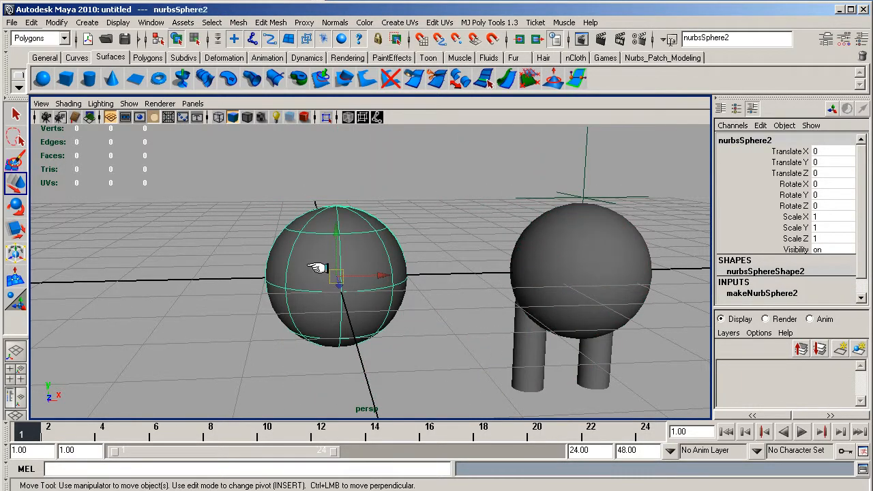
key("Delete")
Step: Move the locator and its parts back toward the origin, to about 1.37 in Translate X
left_click(579, 197)
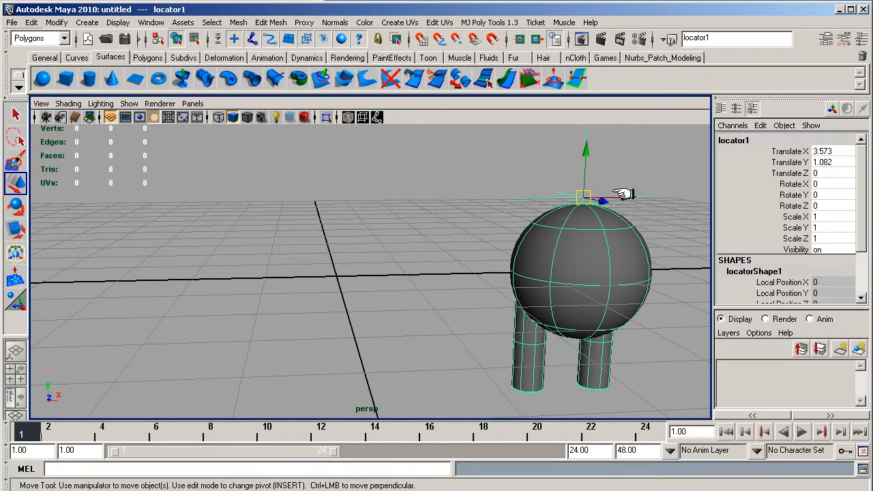
left_click_drag(622, 195, 470, 197)
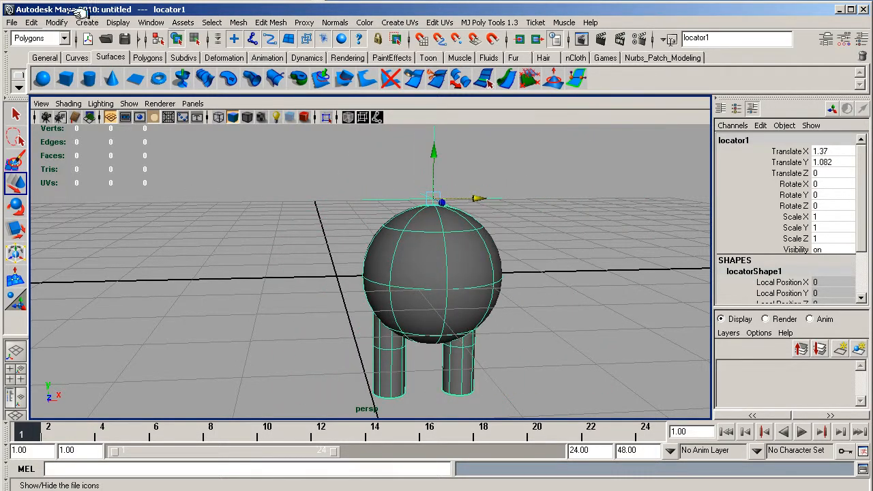
Step: Rename the locator as model in the Outliner
left_click(118, 22)
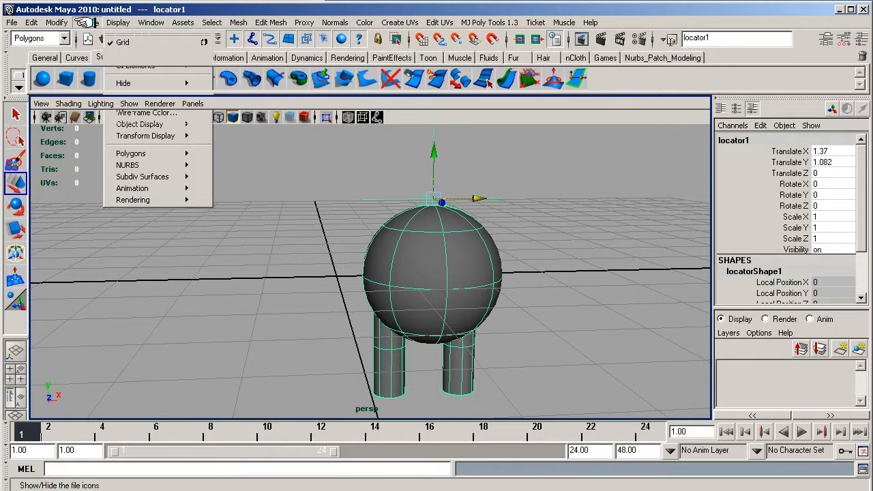
mouse_move(55, 22)
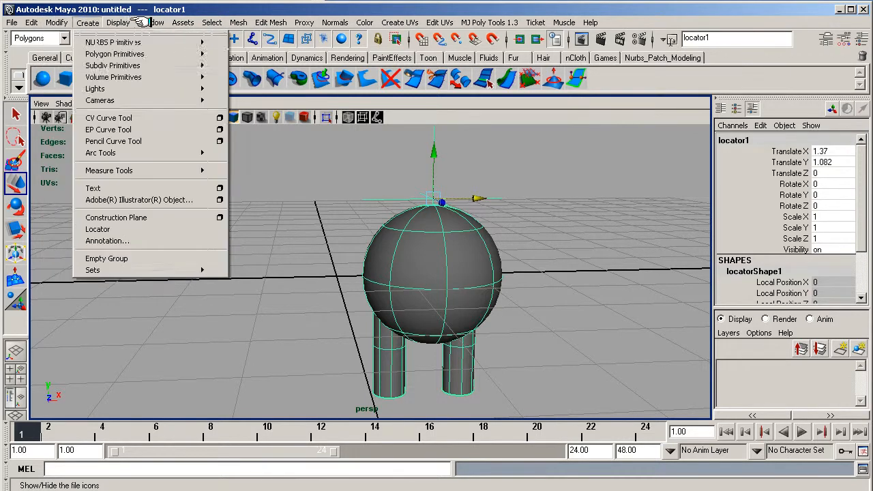
mouse_move(151, 23)
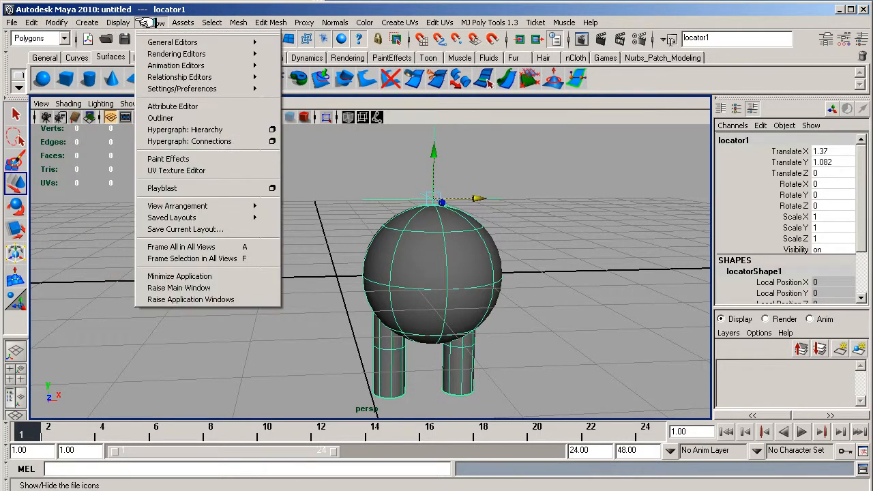
left_click(159, 117)
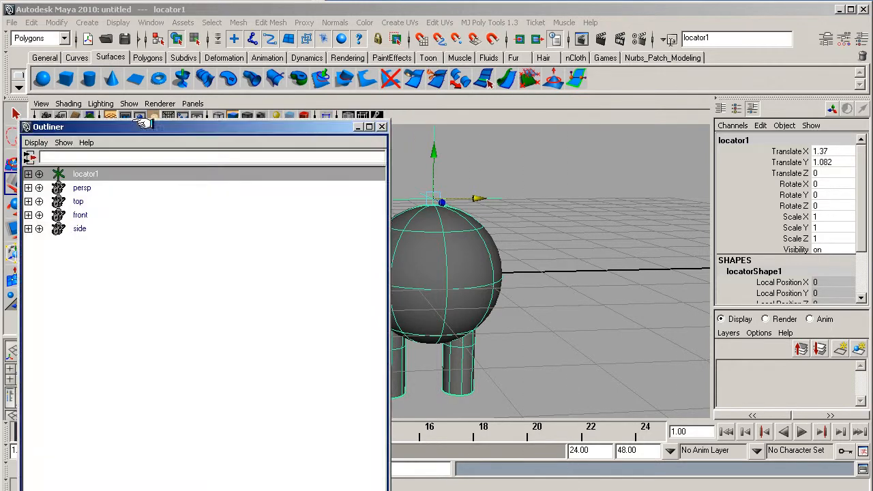
double_click(86, 174)
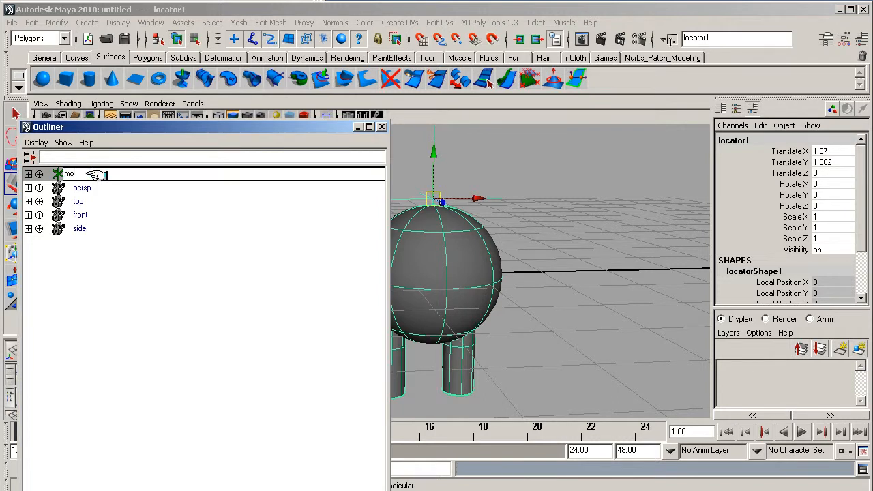
key("Return")
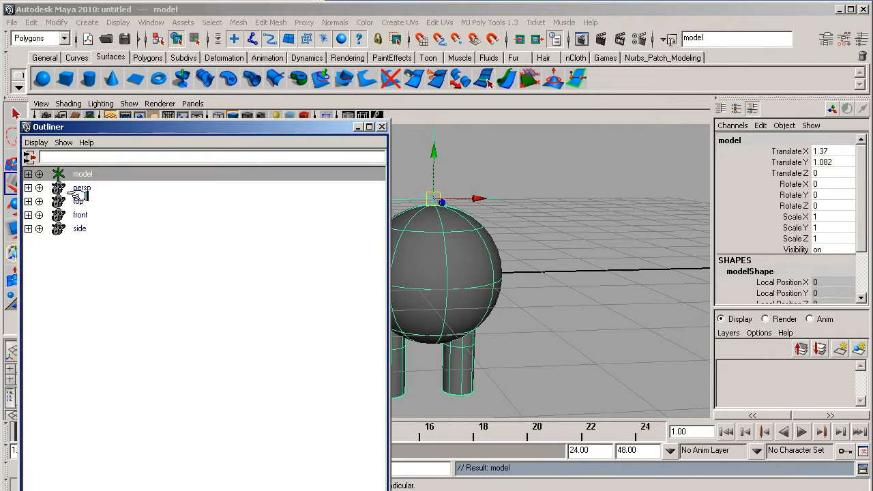
Step: Expand the model node to examine its child objects, then collapse it and close the Outliner
left_click(29, 174)
left_click(29, 174)
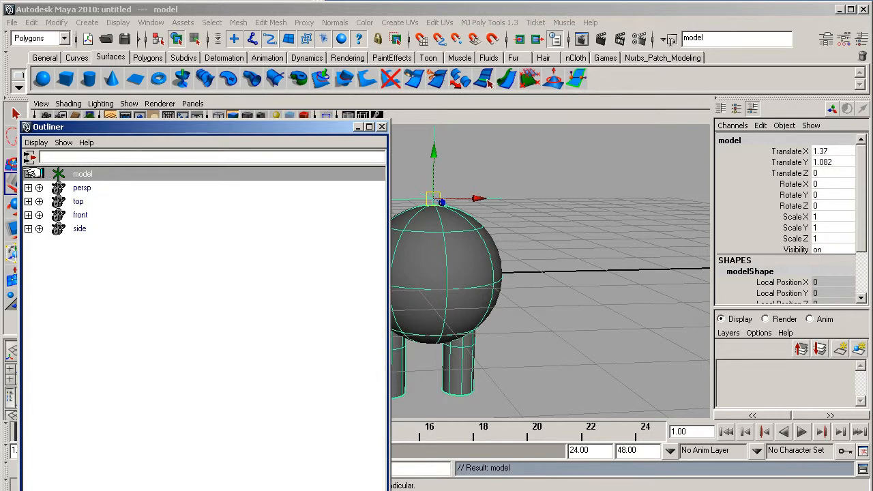
left_click(29, 174)
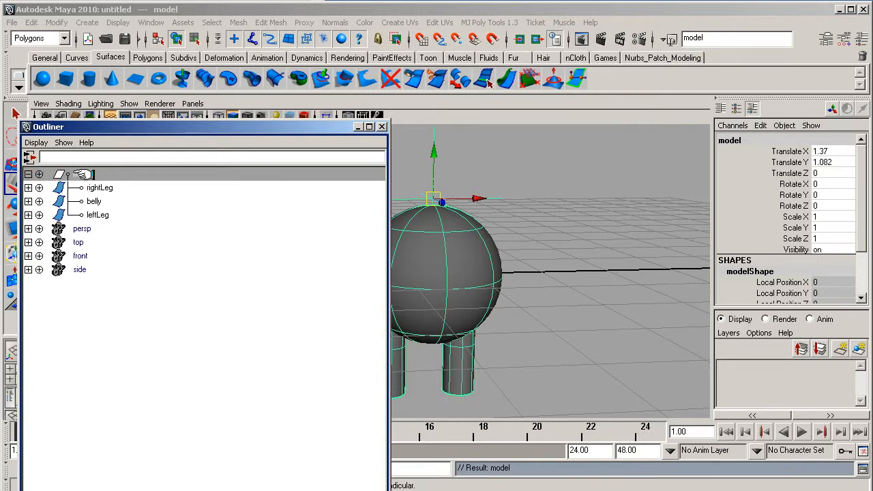
left_click(29, 174)
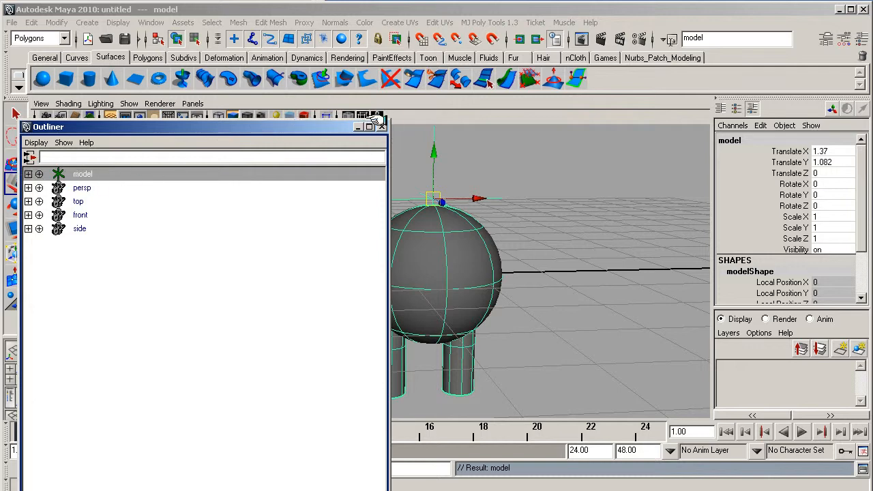
left_click(381, 126)
Step: Move the model locator with its parts along X to about -0.07
left_click(493, 200)
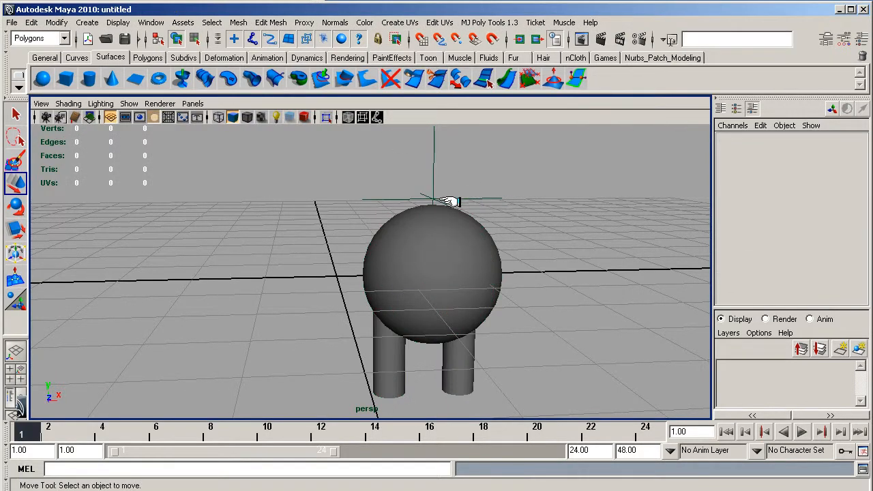
left_click(454, 199)
left_click_drag(488, 198, 392, 198)
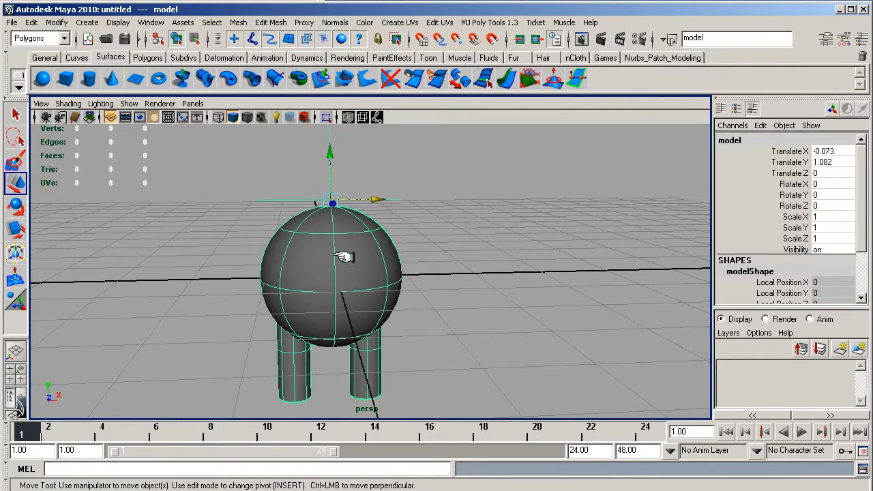
Step: Scale the model locator to about 1.1 in X and rotate it about 16.7 degrees around Y
key("r")
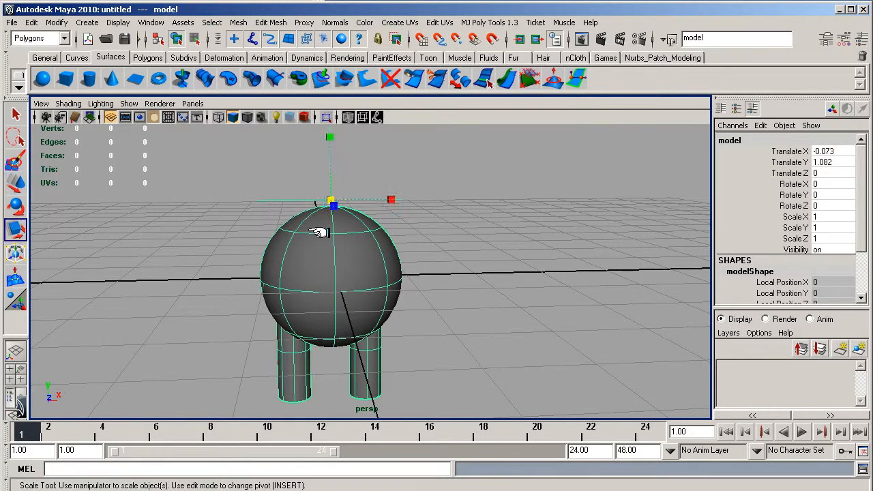
mouse_move(391, 203)
left_mouse_down()
mouse_move(334, 200)
mouse_move(398, 201)
left_mouse_up()
key("e")
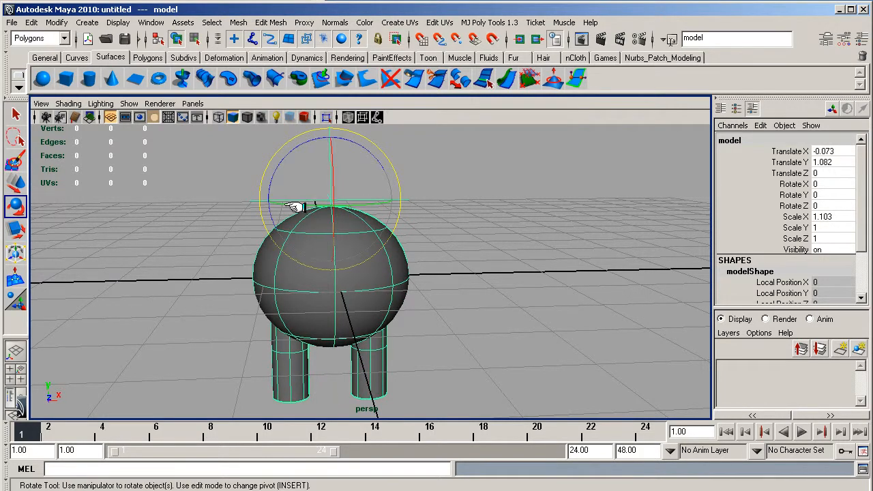
left_click_drag(287, 203, 370, 204)
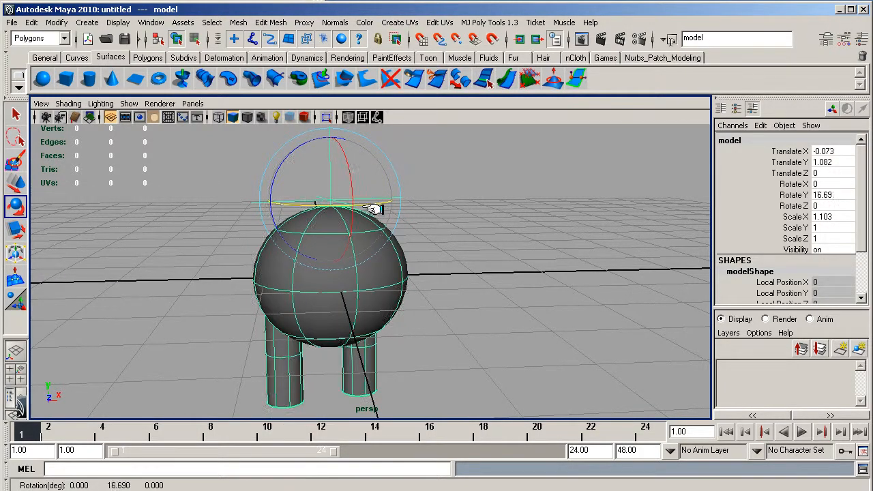
left_click(185, 224)
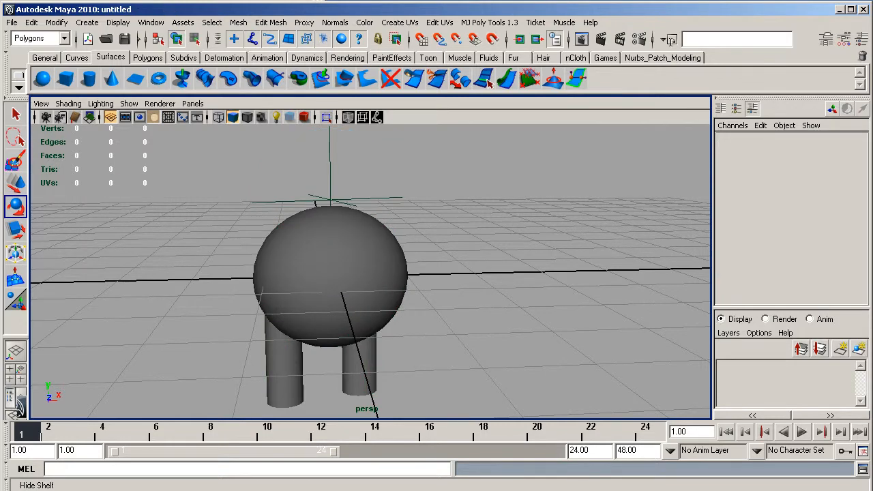